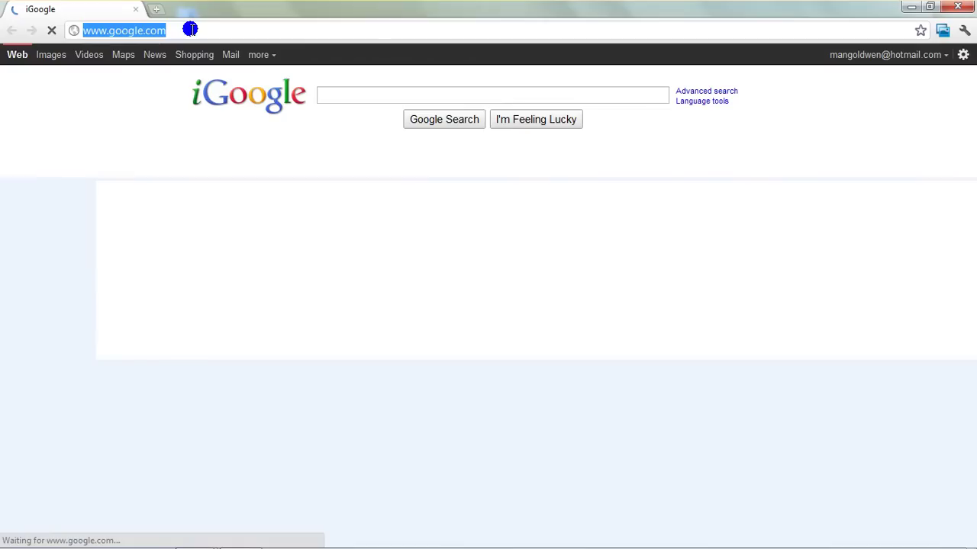
- Load the ZPanel control panel at cp.ag2000.co.uk from the address-bar suggestion
{"action": "type", "text": "cp"}
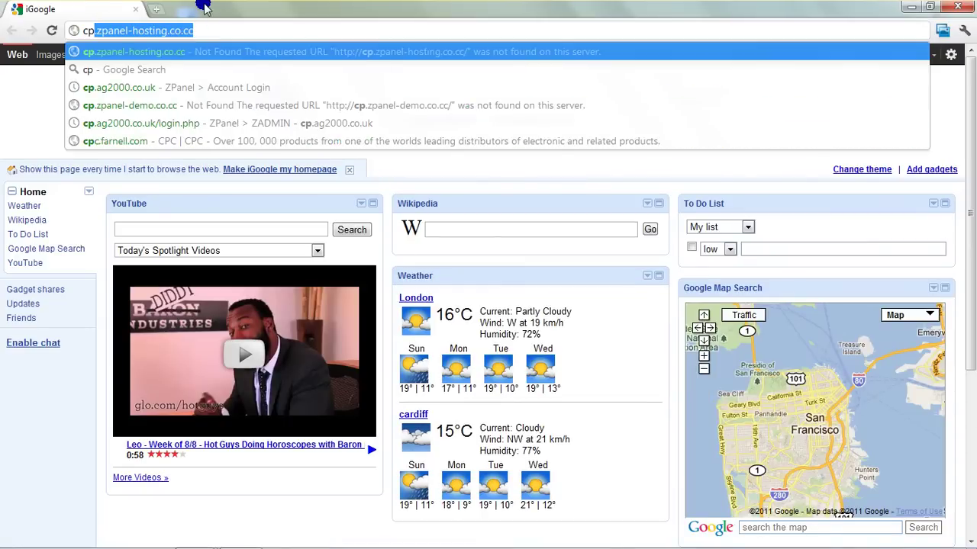
{"action": "type", "text": "."}
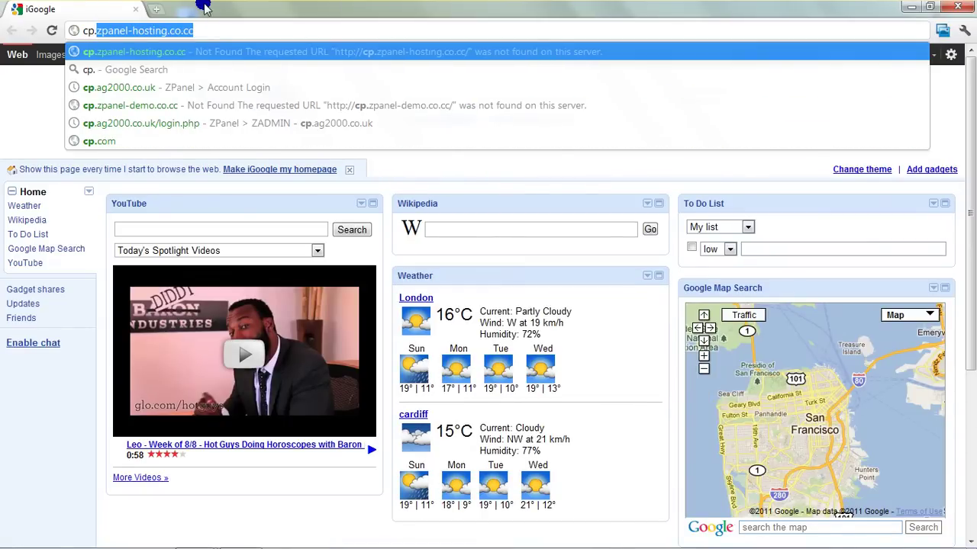
{"action": "type", "text": "ag"}
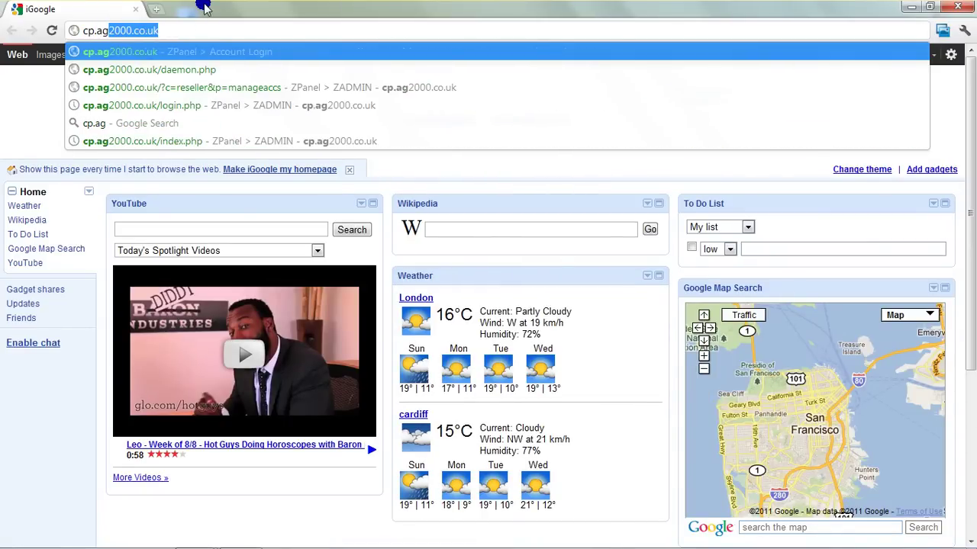
{"action": "key", "text": "Return"}
{"action": "key", "text": "Return"}
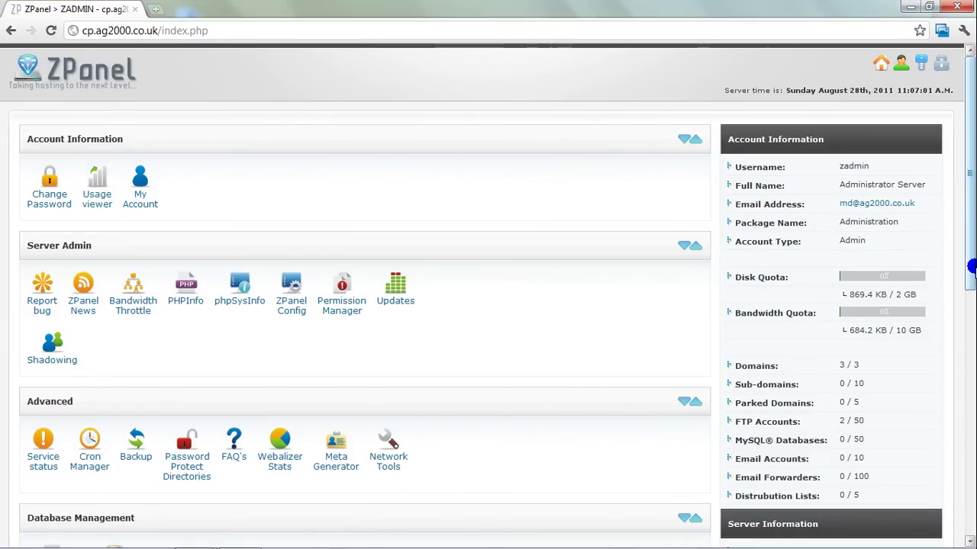
- In Package Manager, start a package named 'package 1' with PHP and CGI enabled
{"action": "scroll", "coordinate": [958, 305], "scroll_direction": "down", "scroll_amount": 1}
{"action": "scroll", "coordinate": [939, 427], "scroll_direction": "down", "scroll_amount": 5}
{"action": "scroll", "coordinate": [949, 511], "scroll_direction": "down", "scroll_amount": 2}
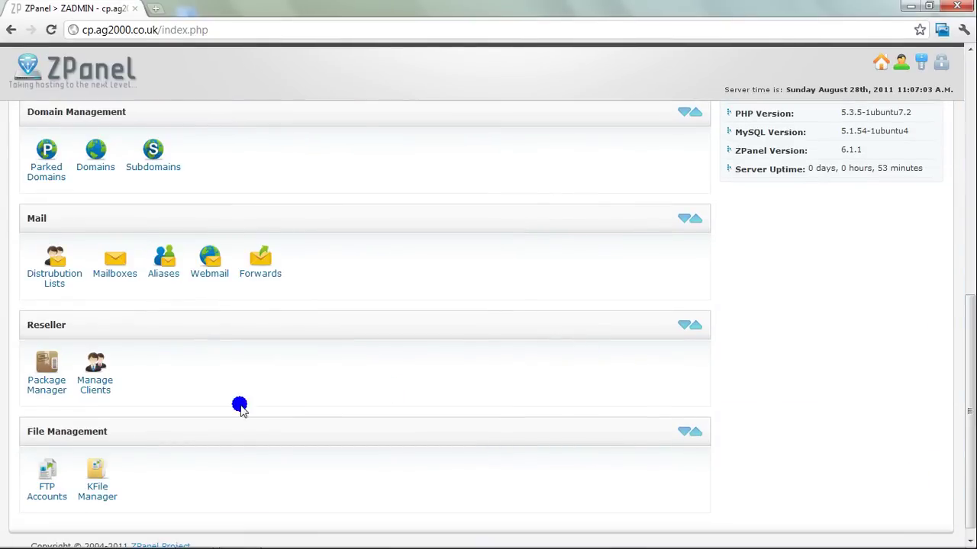
{"action": "left_click", "coordinate": [48, 386]}
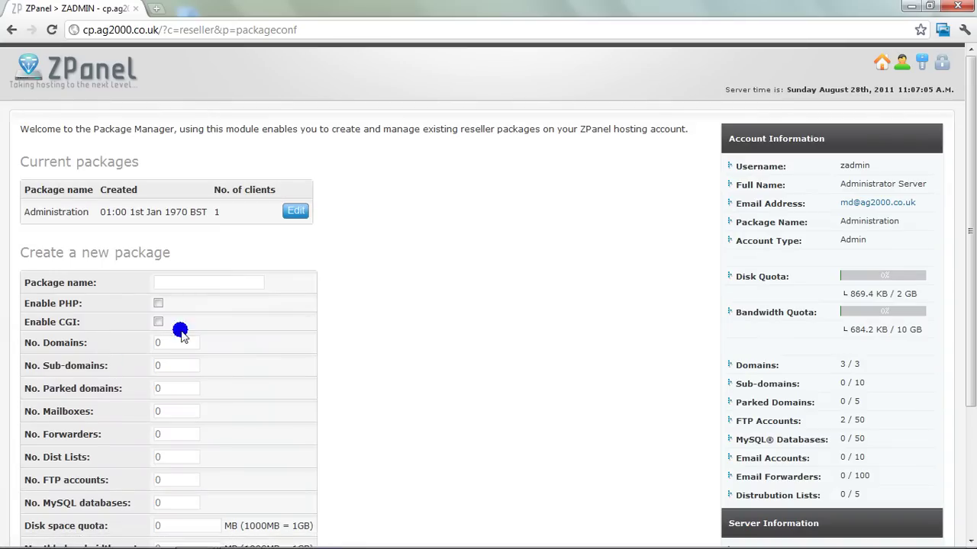
{"action": "left_click", "coordinate": [190, 283]}
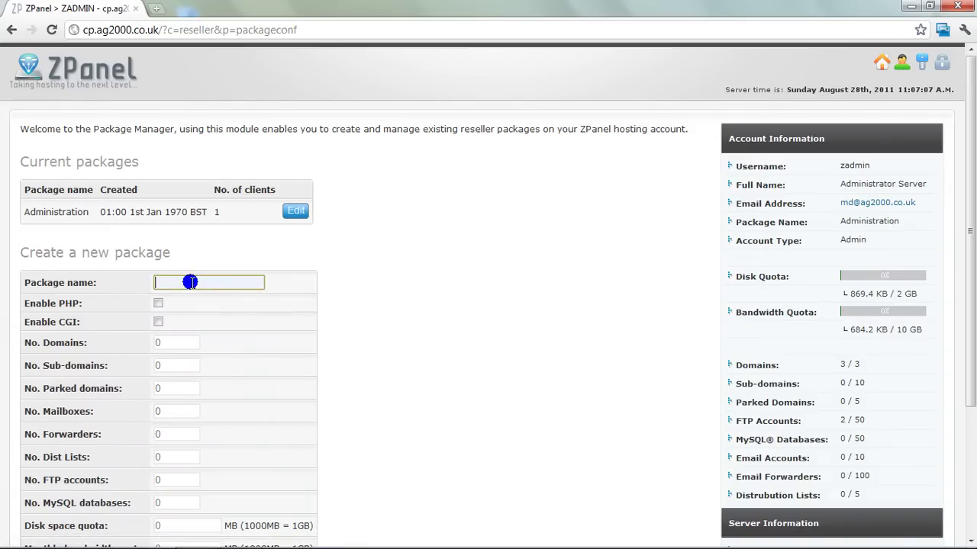
{"action": "type", "text": "pac"}
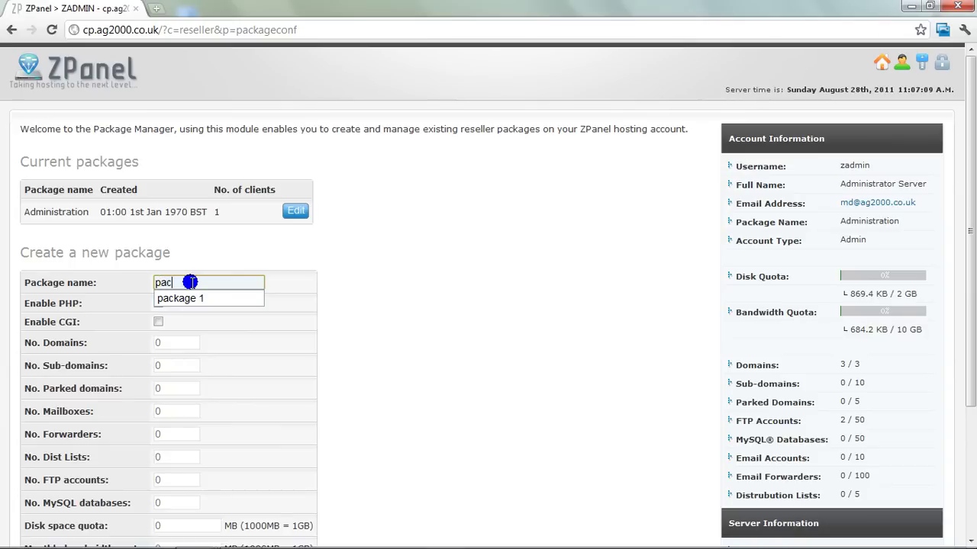
{"action": "type", "text": "ka"}
{"action": "key", "text": "Down"}
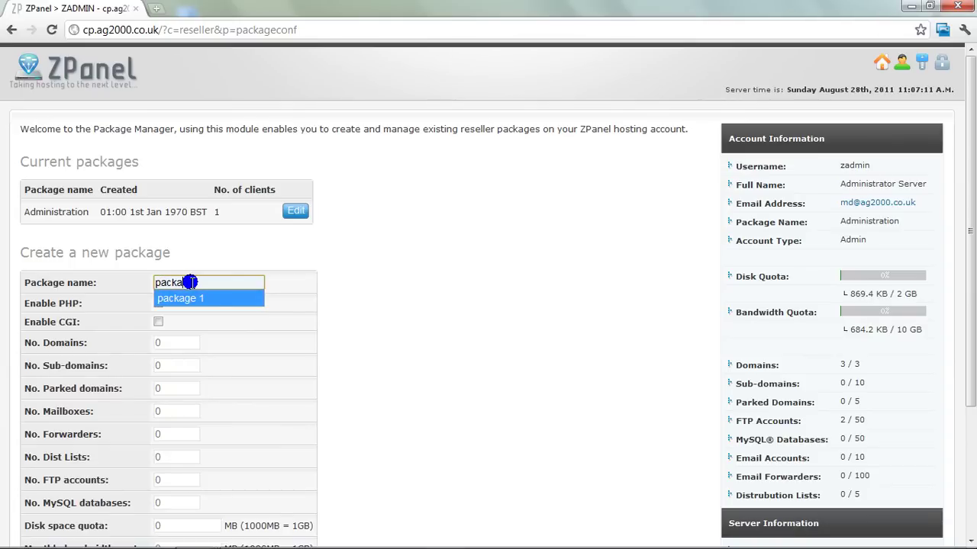
{"action": "key", "text": "Return"}
{"action": "left_click", "coordinate": [158, 303]}
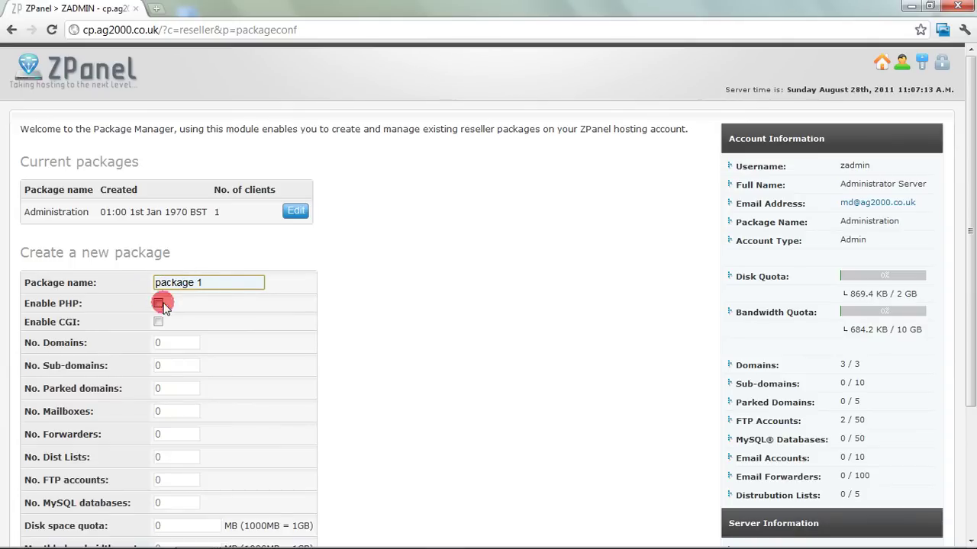
{"action": "left_click", "coordinate": [158, 321]}
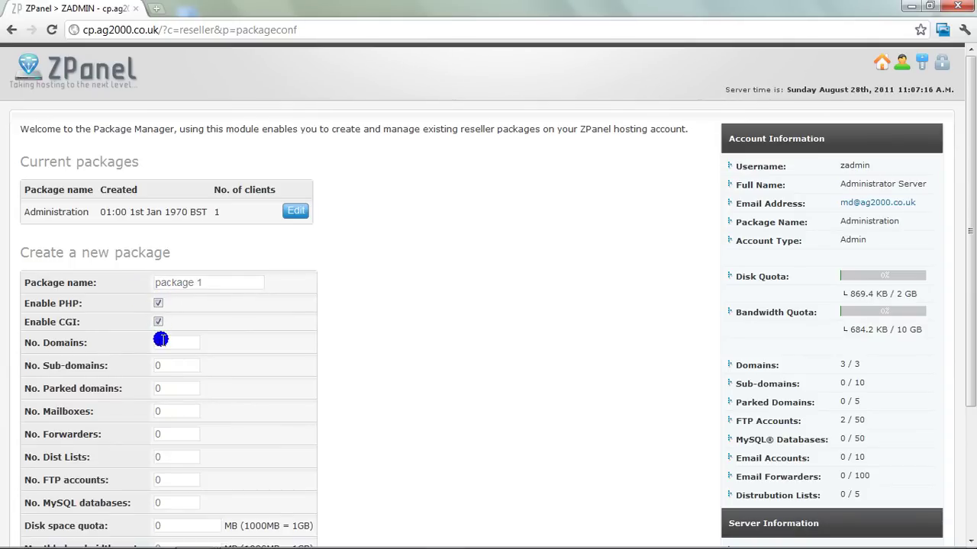
- Set the domain, sub-domain, parked, mailbox, forwarder, list and FTP limits to 100
{"action": "left_click", "coordinate": [160, 342]}
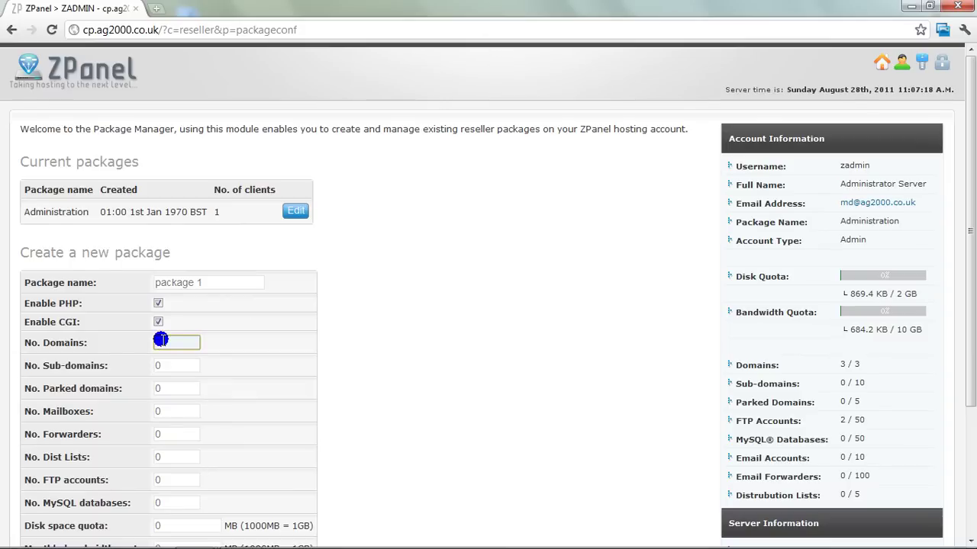
{"action": "type", "text": "10"}
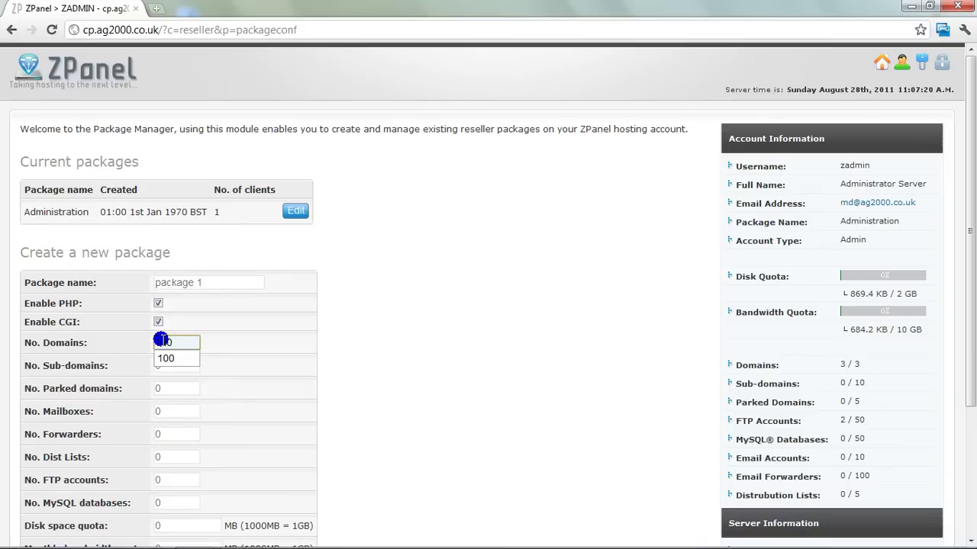
{"action": "key", "text": "Tab"}
{"action": "type", "text": "100"}
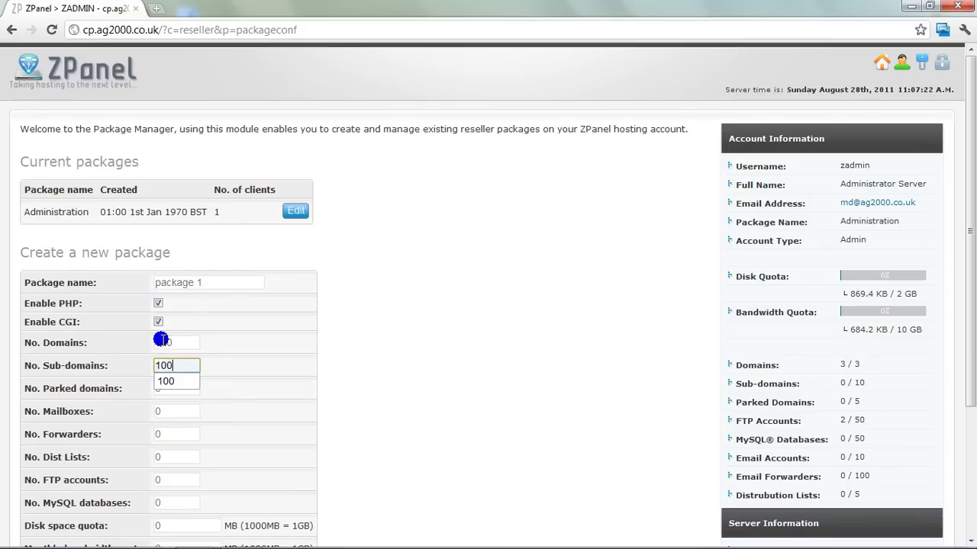
{"action": "key", "text": "Tab"}
{"action": "type", "text": "100"}
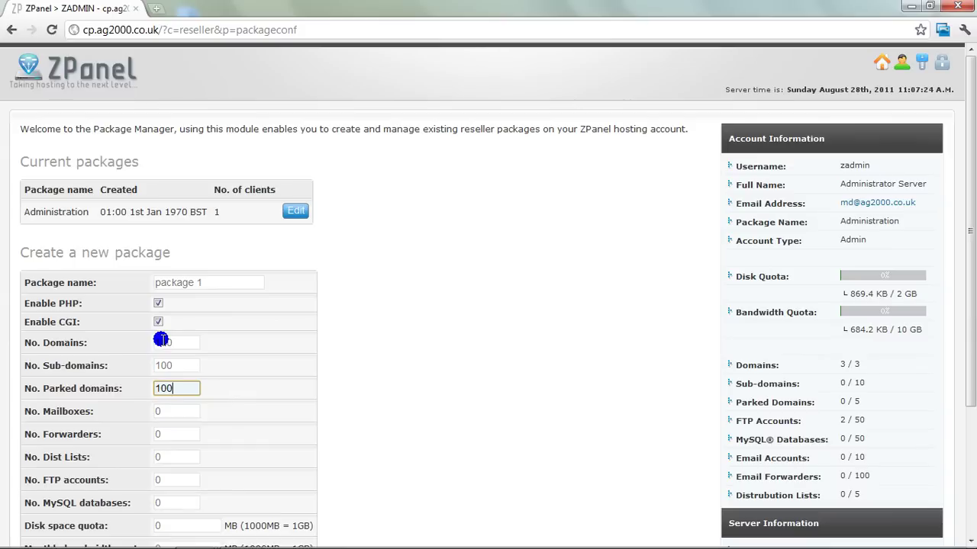
{"action": "key", "text": "Tab"}
{"action": "type", "text": "100"}
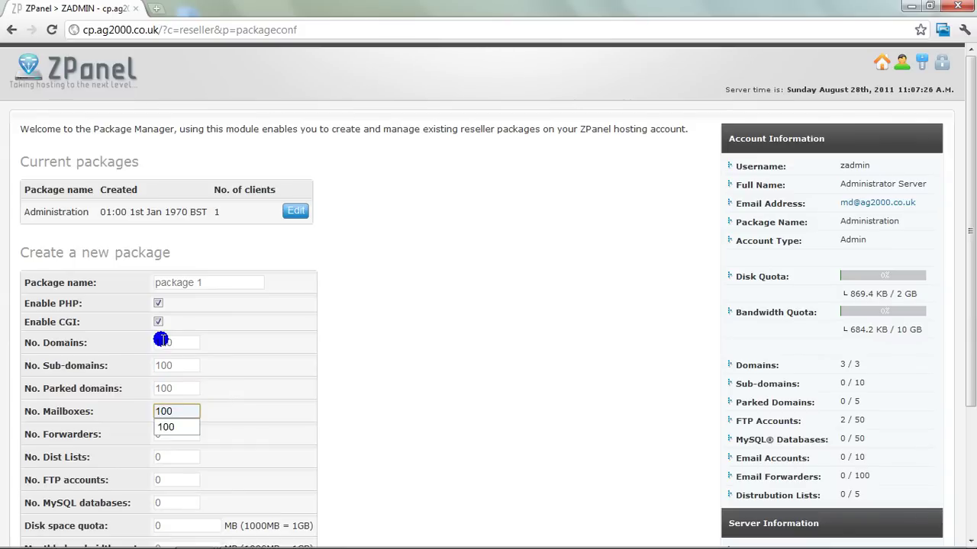
{"action": "key", "text": "Tab"}
{"action": "type", "text": "10"}
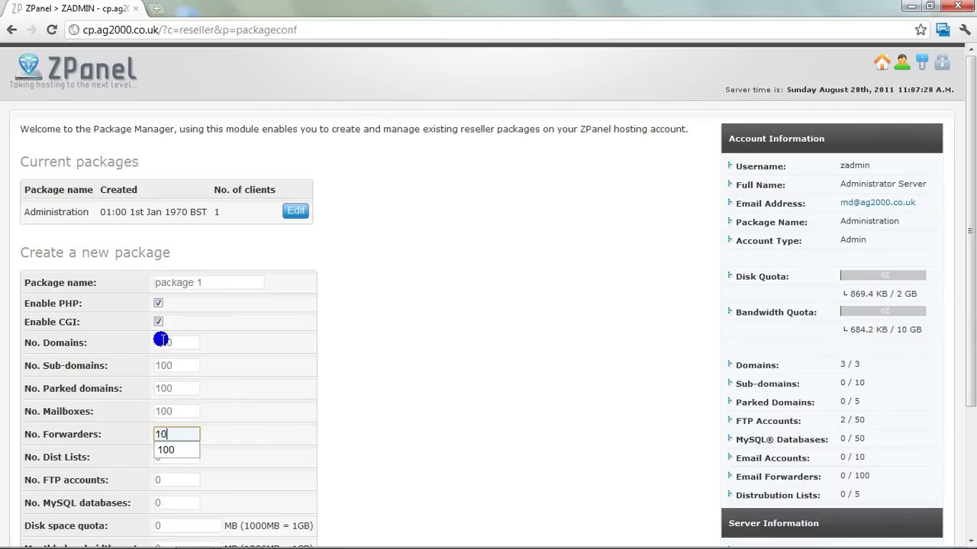
{"action": "type", "text": "0"}
{"action": "key", "text": "Tab"}
{"action": "type", "text": "100"}
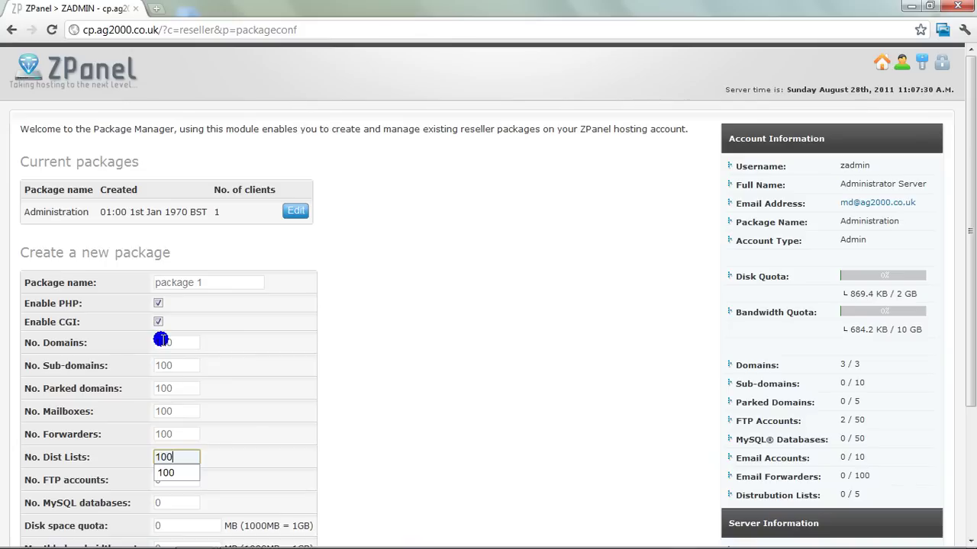
{"action": "key", "text": "Tab"}
{"action": "type", "text": "100"}
{"action": "key", "text": "Tab"}
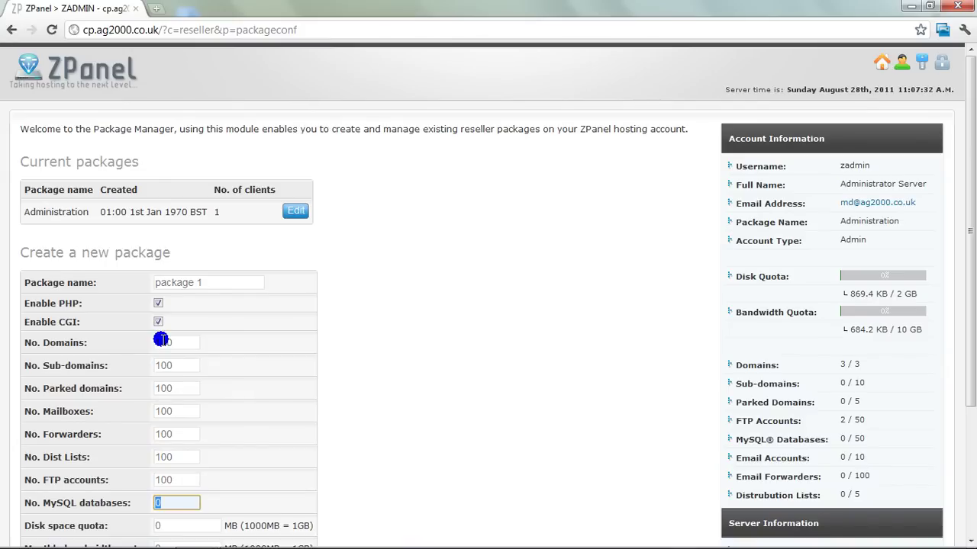
{"action": "type", "text": "100"}
- Give package 1 1000 MB disk and bandwidth quotas, save it, and return to the dashboard
{"action": "key", "text": "Tab"}
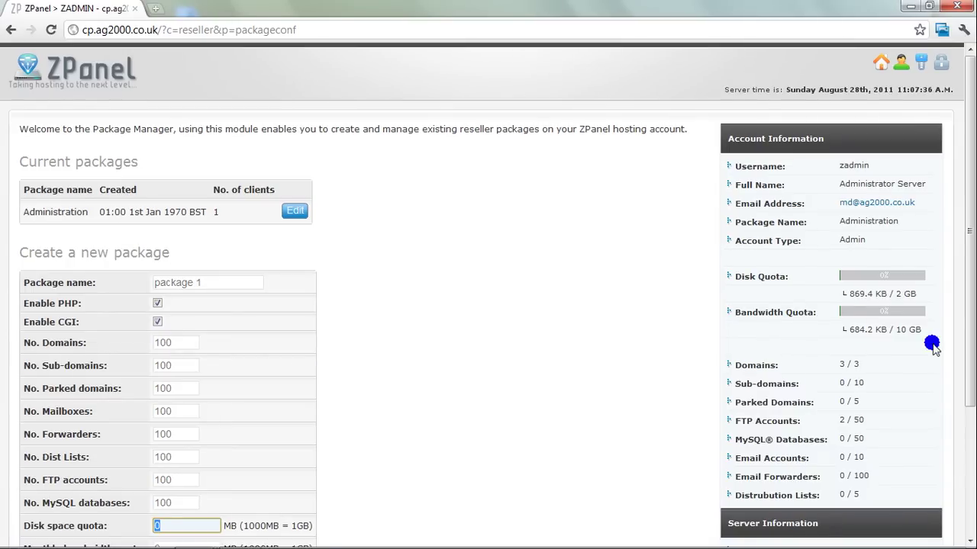
{"action": "left_click_drag", "start_coordinate": [969, 348], "coordinate": [964, 425]}
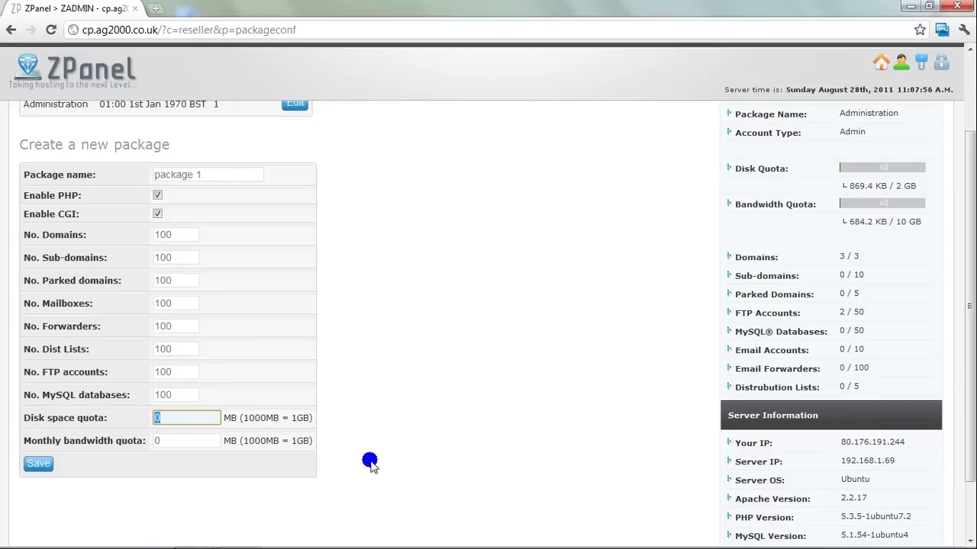
{"action": "type", "text": "1"}
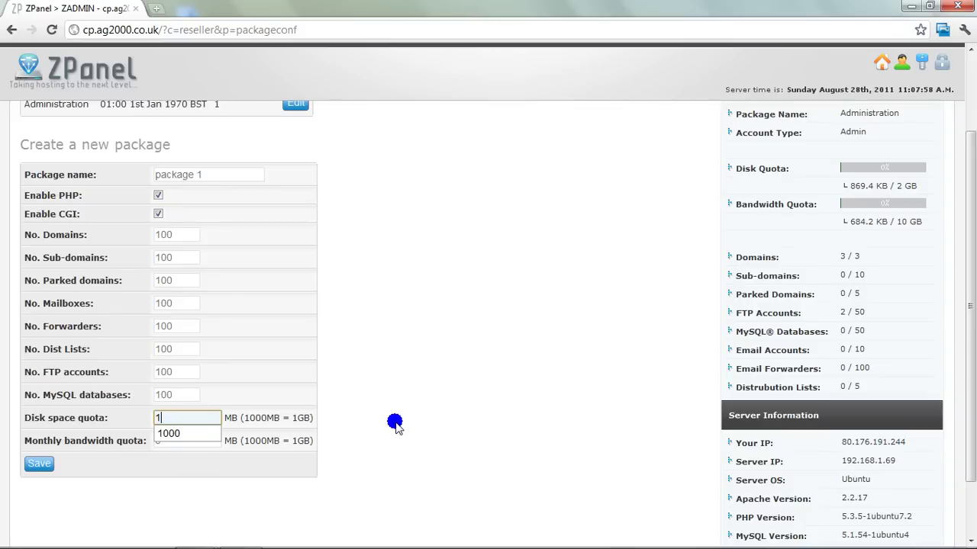
{"action": "type", "text": "000"}
{"action": "key", "text": "Tab"}
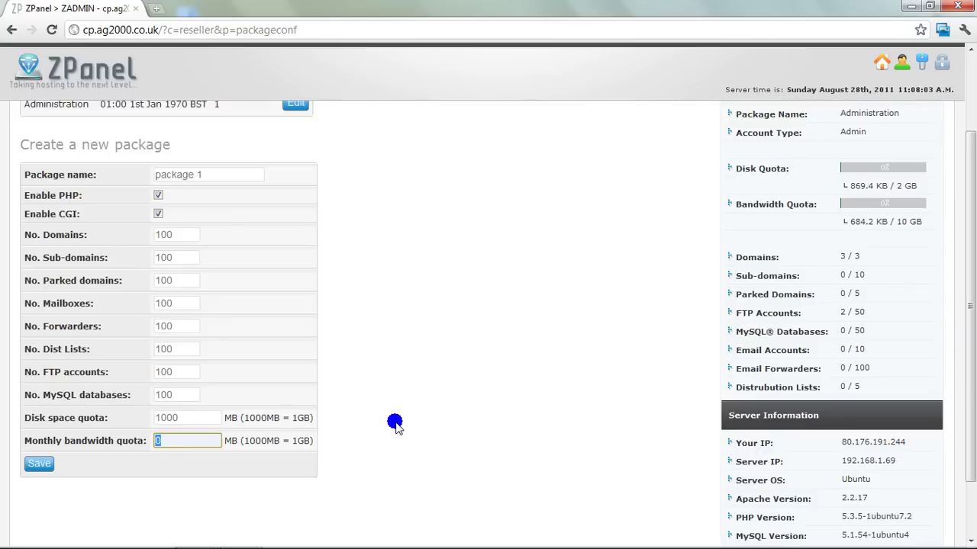
{"action": "type", "text": "1000"}
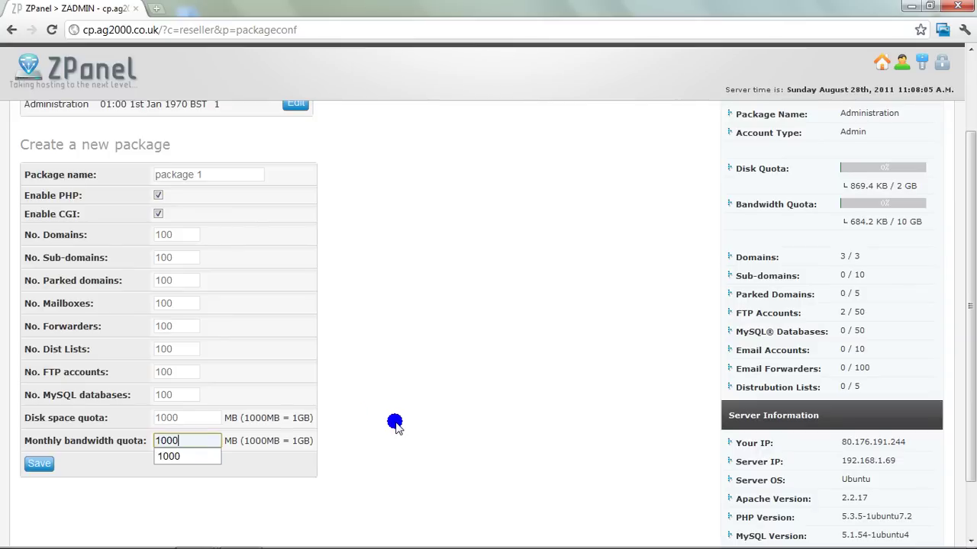
{"action": "left_click", "coordinate": [41, 464]}
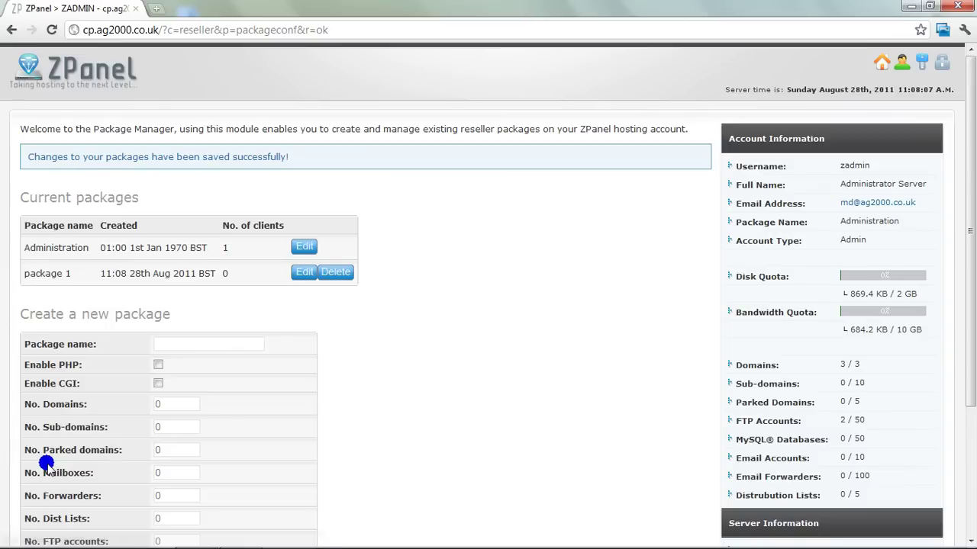
{"action": "left_click", "coordinate": [85, 80]}
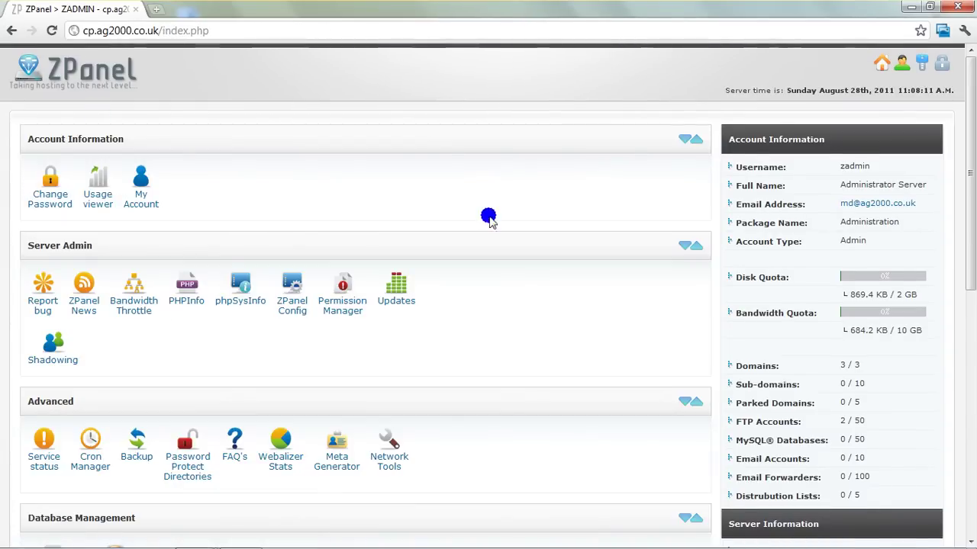
{"action": "left_click_drag", "start_coordinate": [967, 272], "coordinate": [958, 506]}
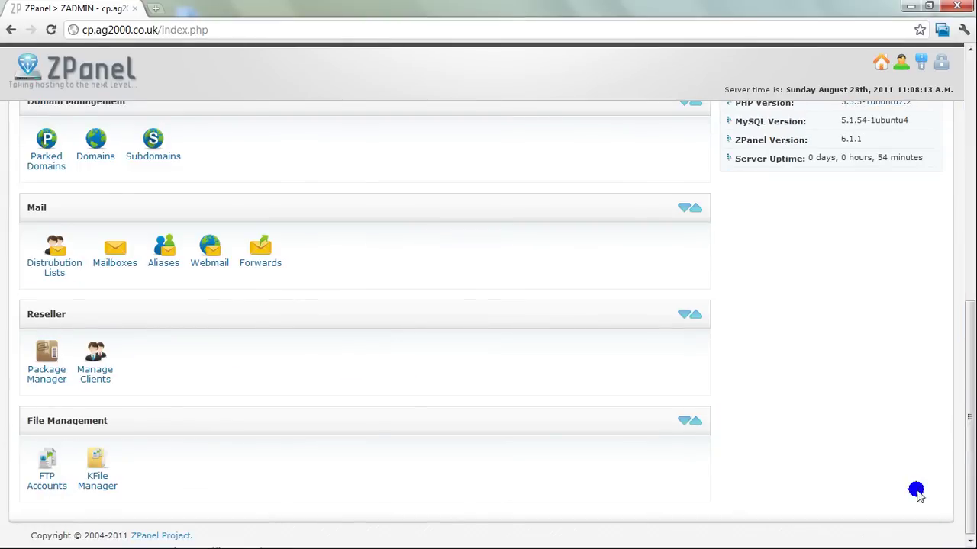
- Start a new client in Manage Clients with username client1, replacing the generated password
{"action": "left_click", "coordinate": [97, 373]}
{"action": "left_click", "coordinate": [190, 282]}
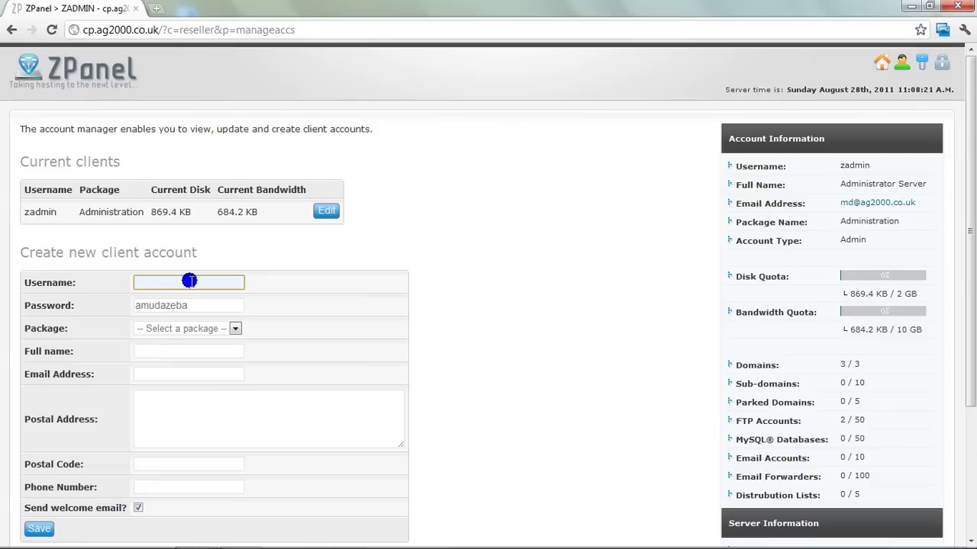
{"action": "type", "text": "c"}
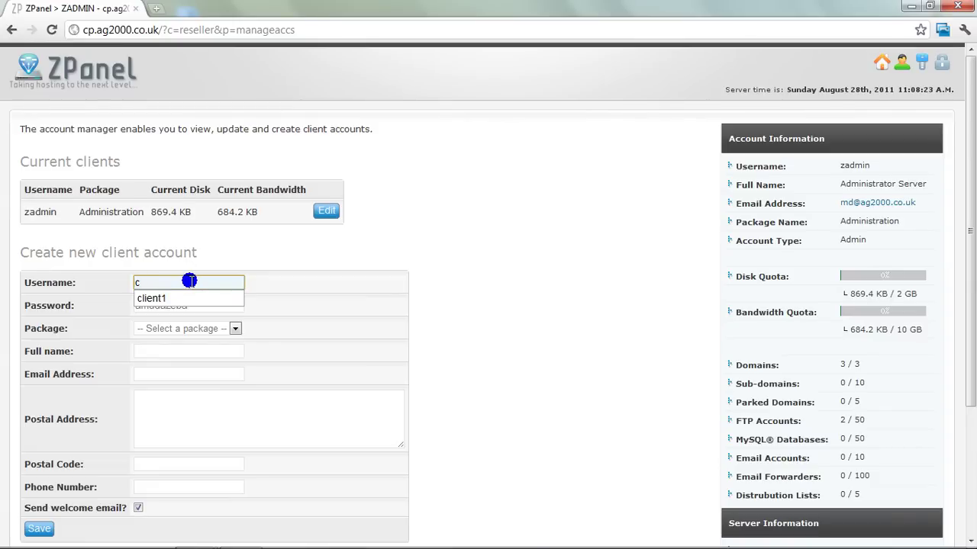
{"action": "key", "text": "Down"}
{"action": "key", "text": "Return"}
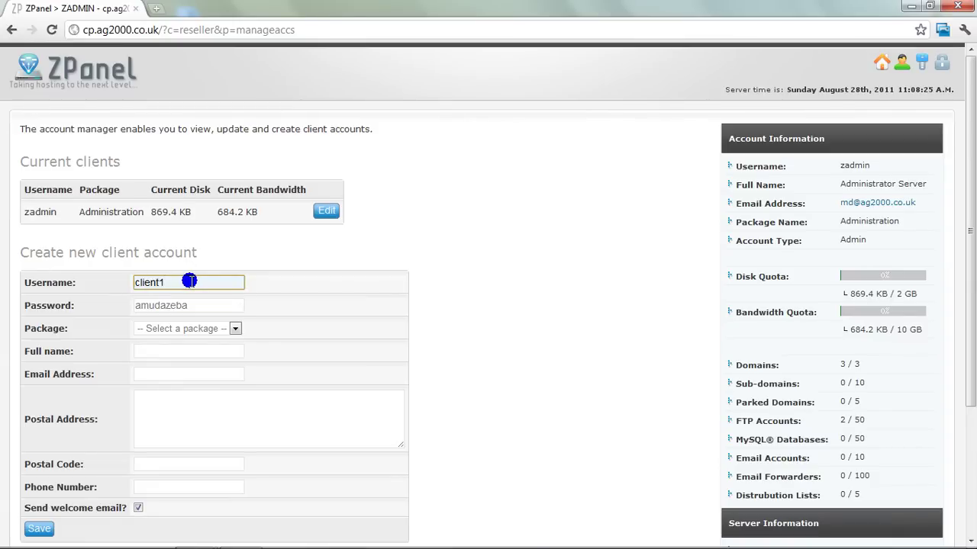
{"action": "left_click_drag", "start_coordinate": [198, 305], "coordinate": [57, 305]}
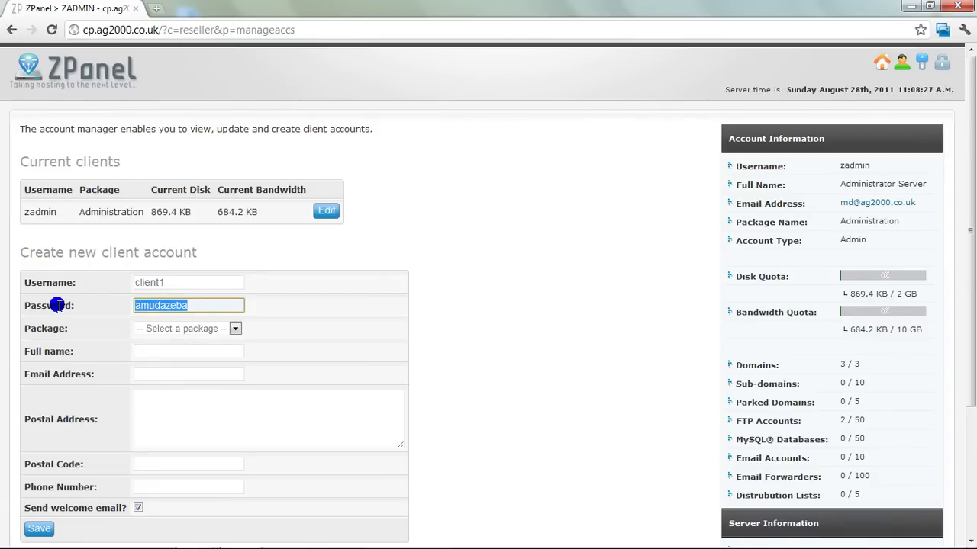
{"action": "type", "text": "c"}
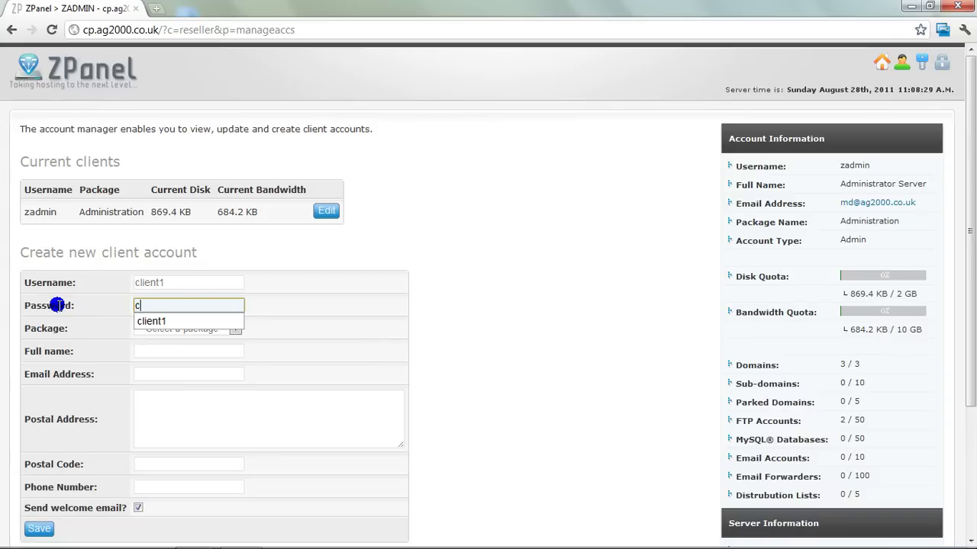
{"action": "key", "text": "Down"}
{"action": "key", "text": "Return"}
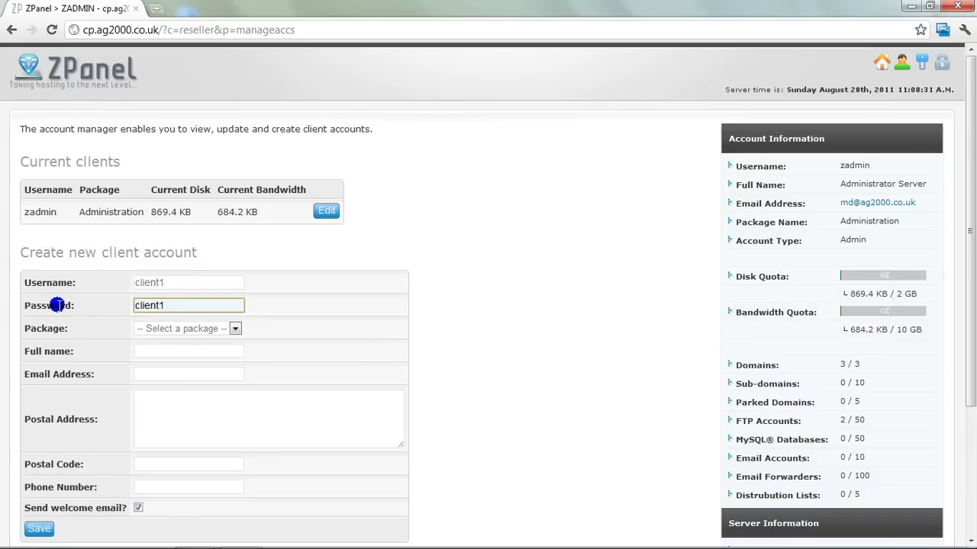
- Assign package 1 to the new client and fill in its full name and email
{"action": "left_click", "coordinate": [217, 329]}
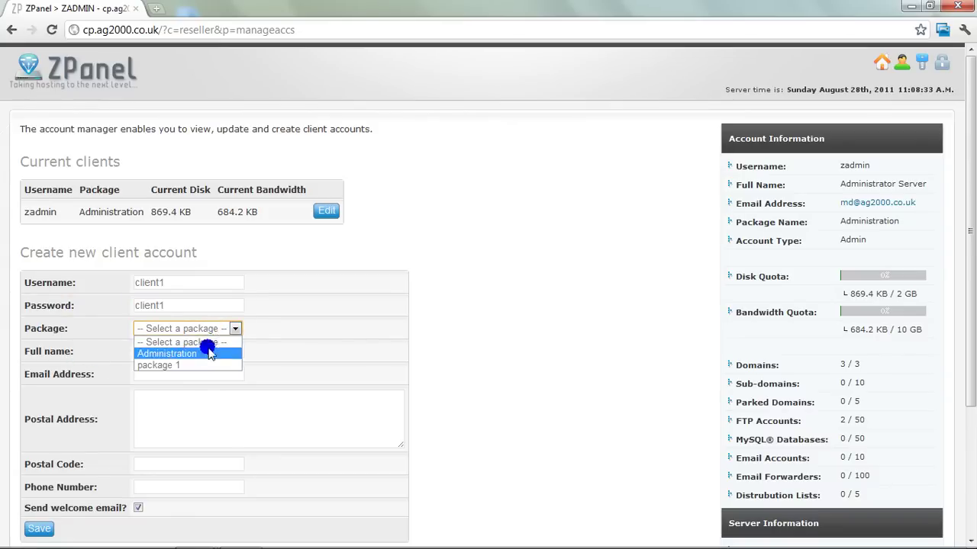
{"action": "left_click", "coordinate": [205, 366]}
{"action": "left_click", "coordinate": [196, 350]}
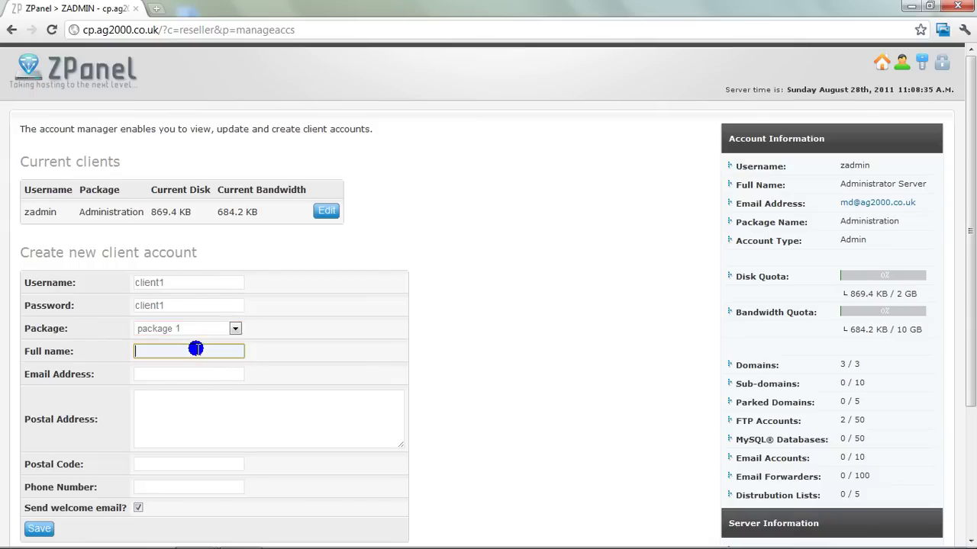
{"action": "type", "text": "ad"}
{"action": "key", "text": "BackSpace"}
{"action": "key", "text": "BackSpace"}
{"action": "type", "text": "c"}
{"action": "key", "text": "Down"}
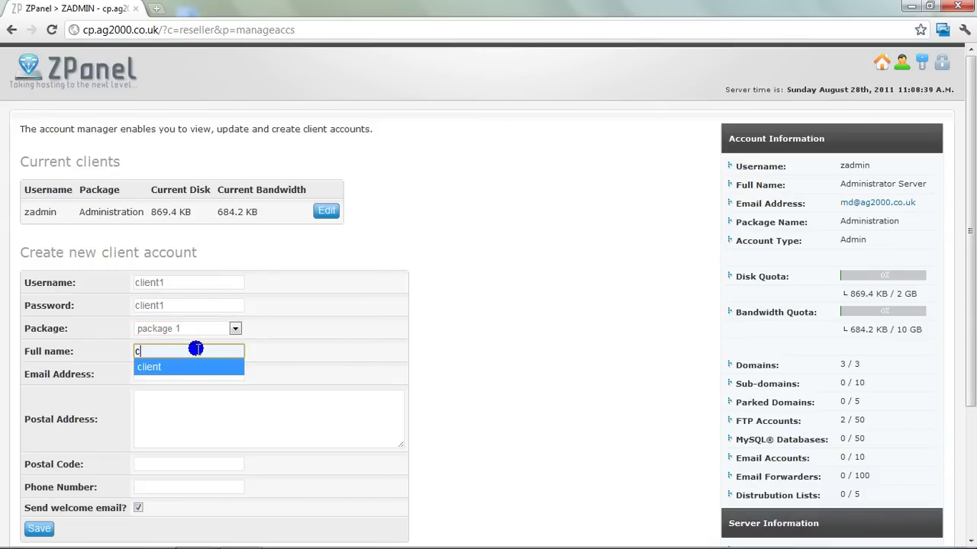
{"action": "key", "text": "Return"}
{"action": "left_click", "coordinate": [193, 370]}
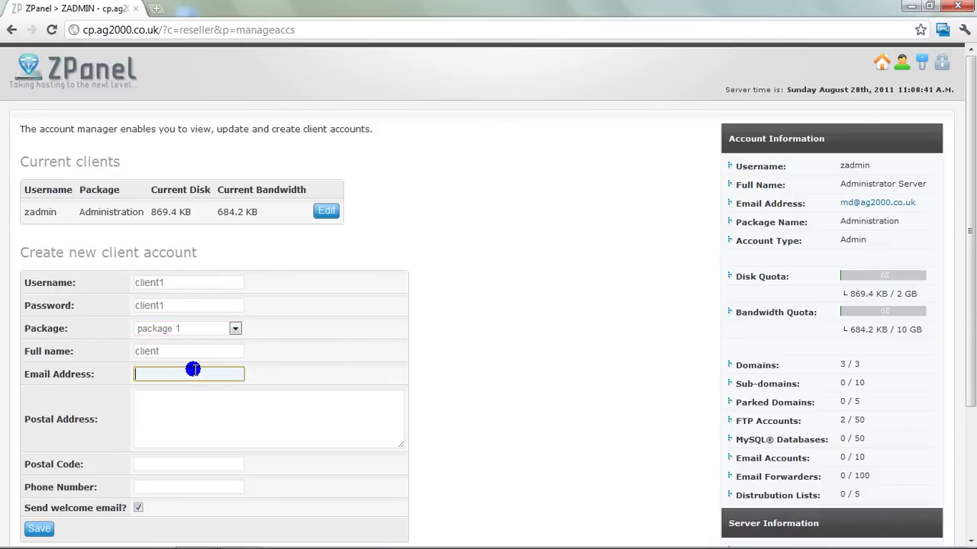
{"action": "type", "text": "c"}
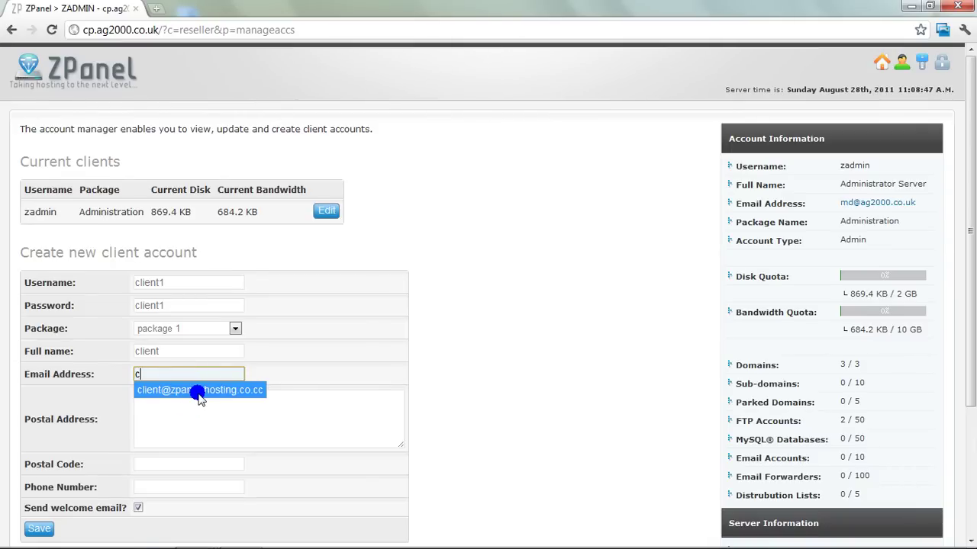
{"action": "left_click", "coordinate": [198, 393]}
- Enter the postal address, postcode and phone number, and turn off the welcome email
{"action": "left_click", "coordinate": [195, 413]}
{"action": "type", "text": "sadgjh"}
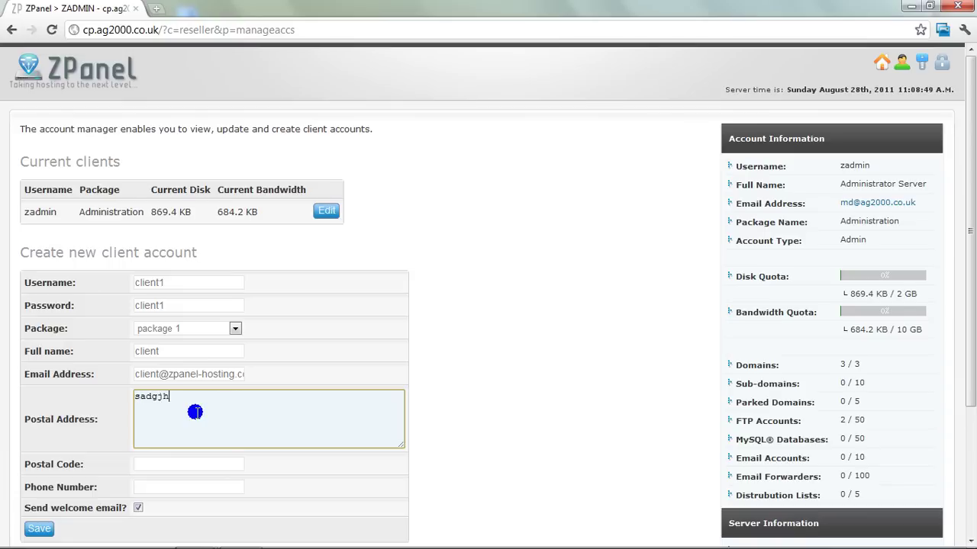
{"action": "type", "text": "adfgkj"}
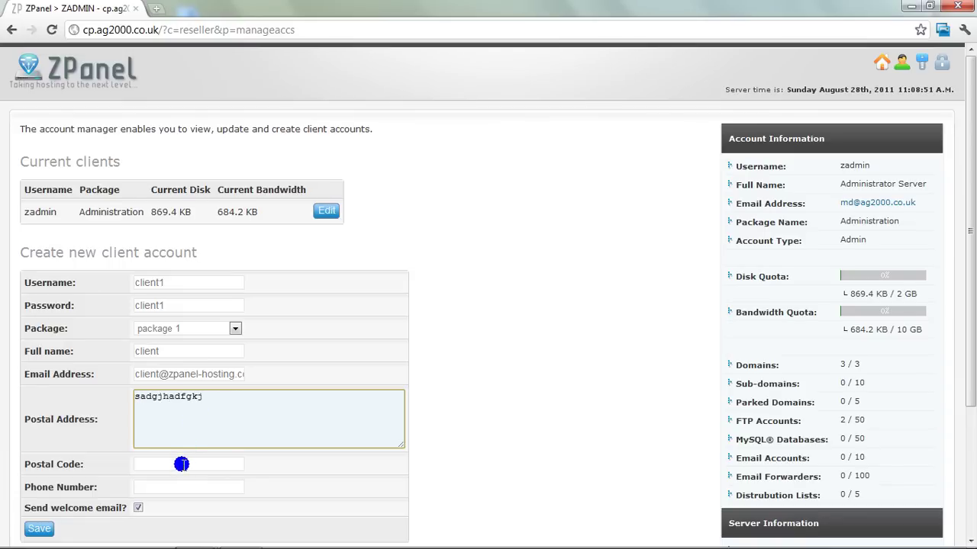
{"action": "left_click", "coordinate": [181, 464]}
{"action": "type", "text": "n"}
{"action": "key", "text": "Down"}
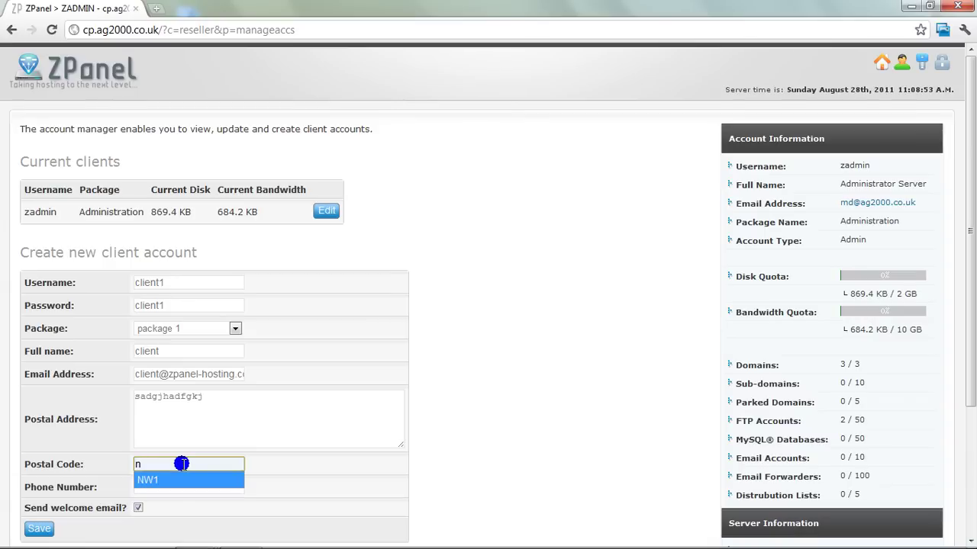
{"action": "key", "text": "Return"}
{"action": "left_click", "coordinate": [174, 486]}
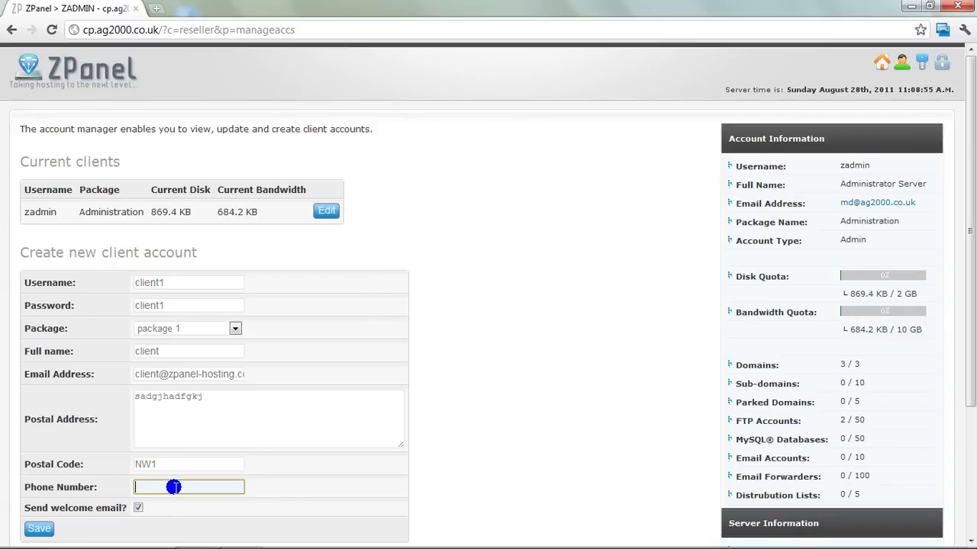
{"action": "type", "text": "345734896"}
{"action": "left_click", "coordinate": [147, 510]}
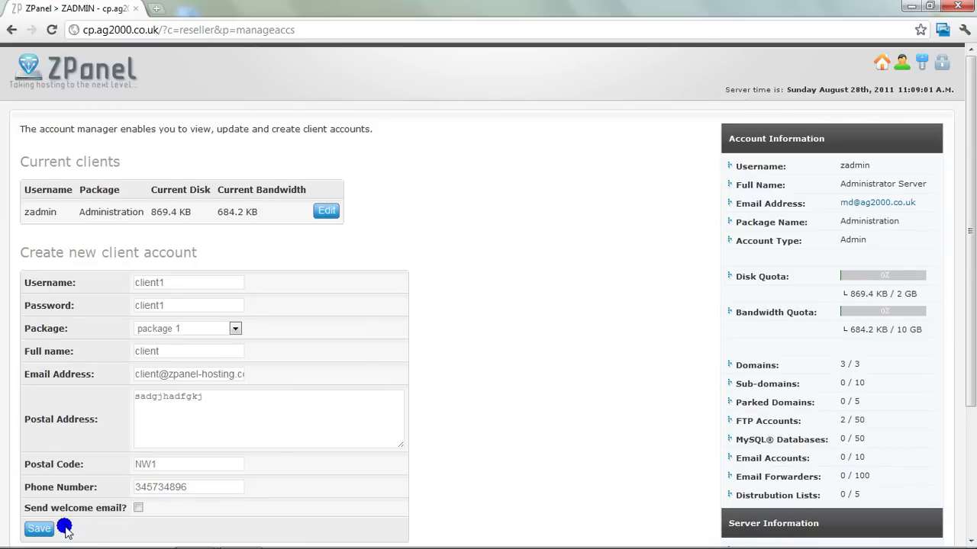
- Save the client1 account, log out of the admin panel, and open a new tab
{"action": "left_click", "coordinate": [32, 528]}
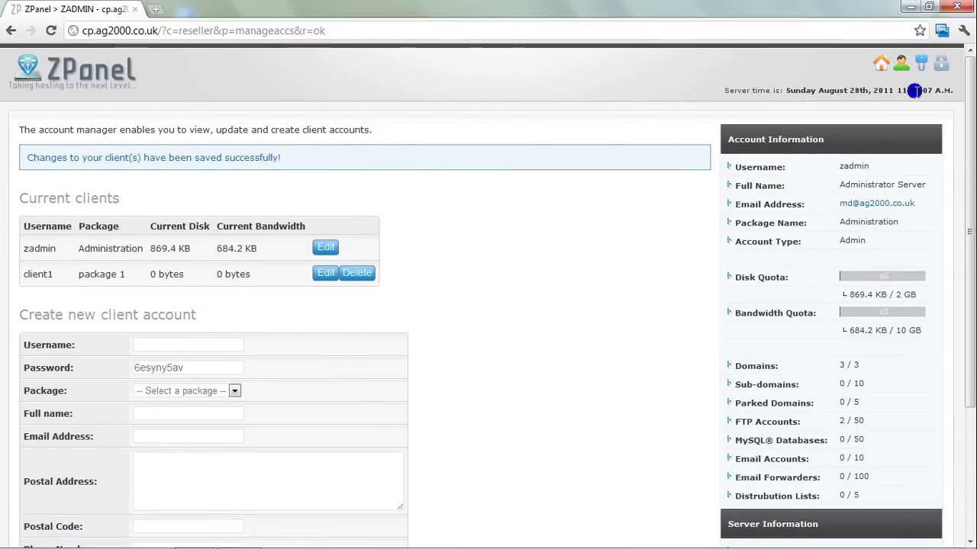
{"action": "left_click", "coordinate": [942, 63]}
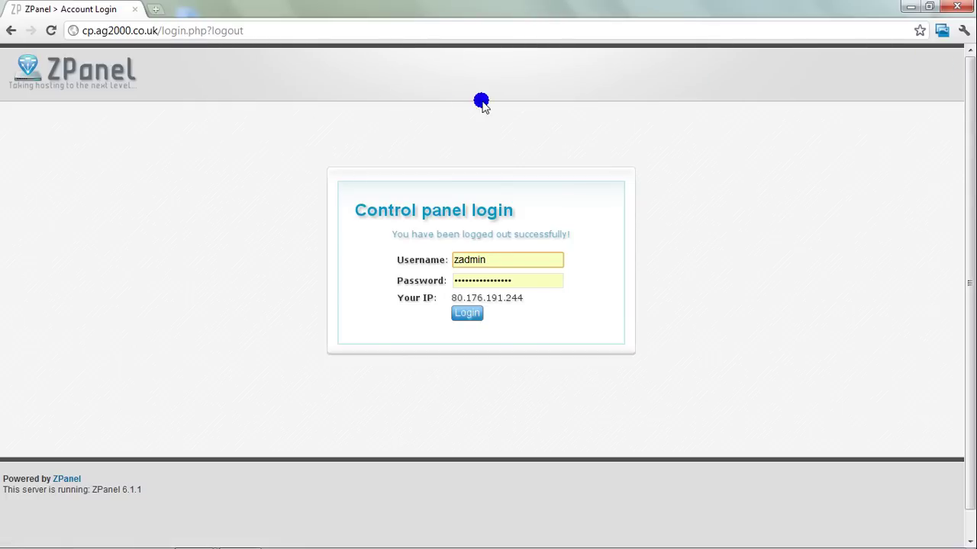
{"action": "left_click", "coordinate": [153, 14]}
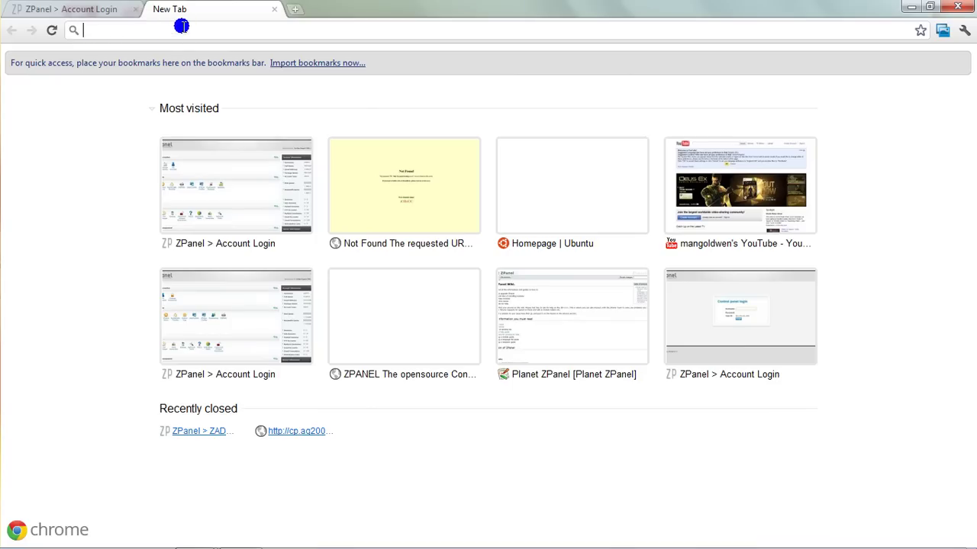
- Load the ZPanel login page at zpanel-hosting.co.cc/zpanel in the new tab
{"action": "type", "text": "zpanel-hosting.co.cc/zpanel"}
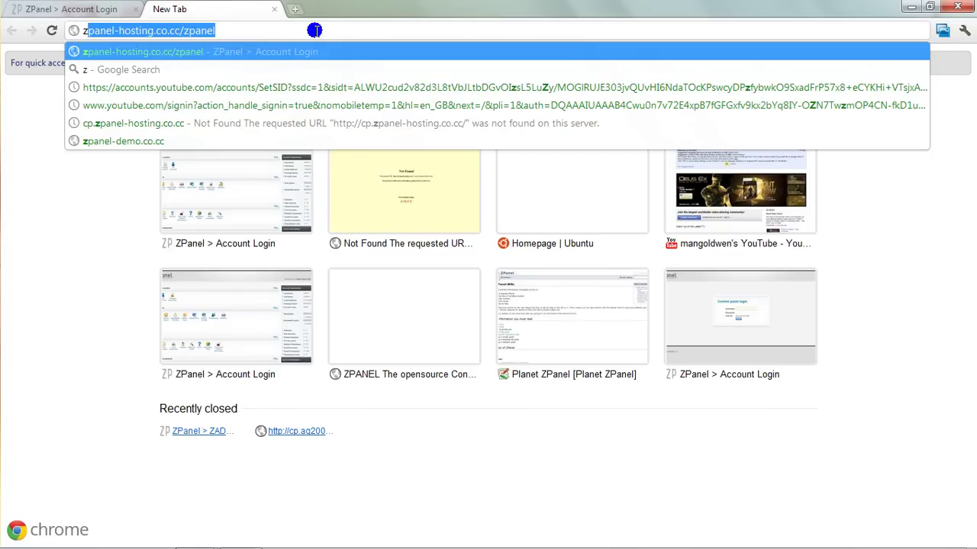
{"action": "key", "text": "Return"}
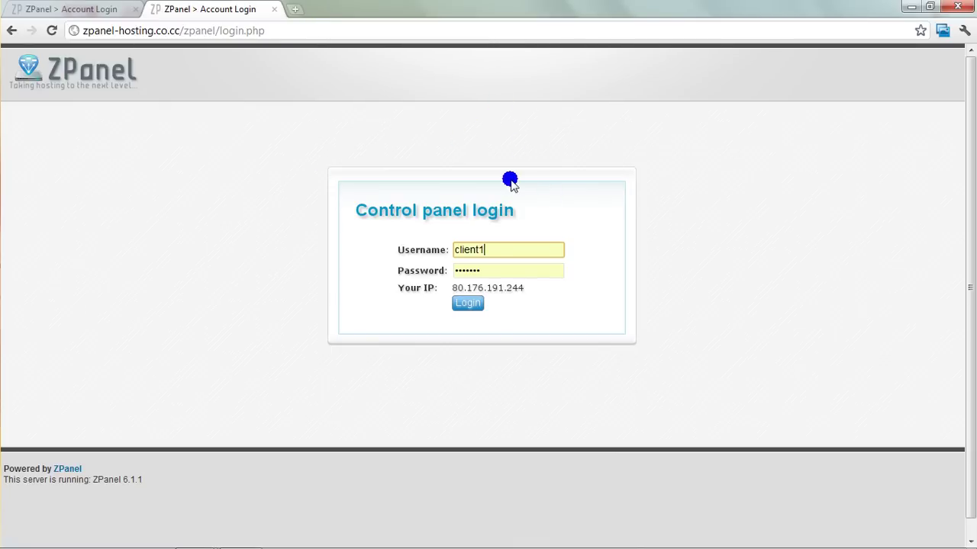
- Log in with username client1 and the client's password
{"action": "type", "text": "c"}
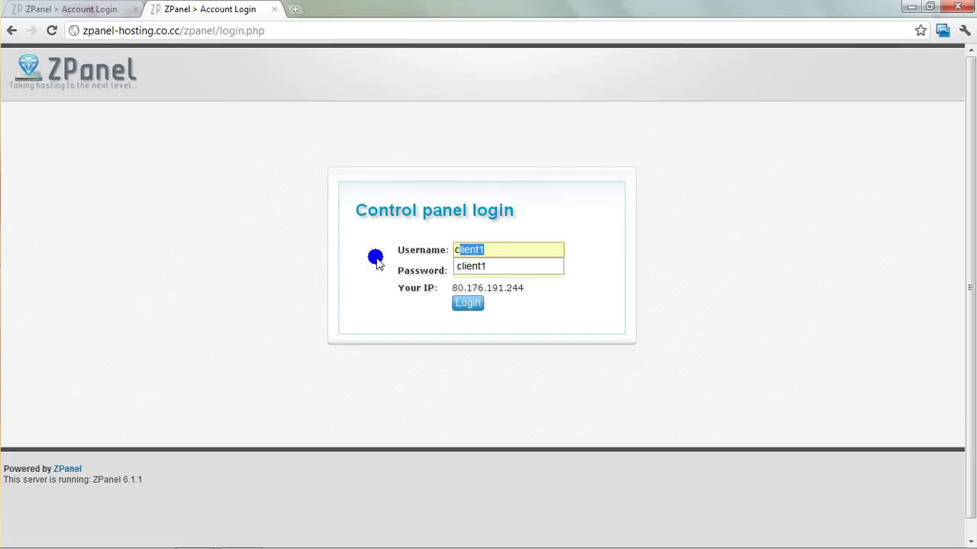
{"action": "type", "text": "lie"}
{"action": "type", "text": "nt1"}
{"action": "key", "text": "Tab"}
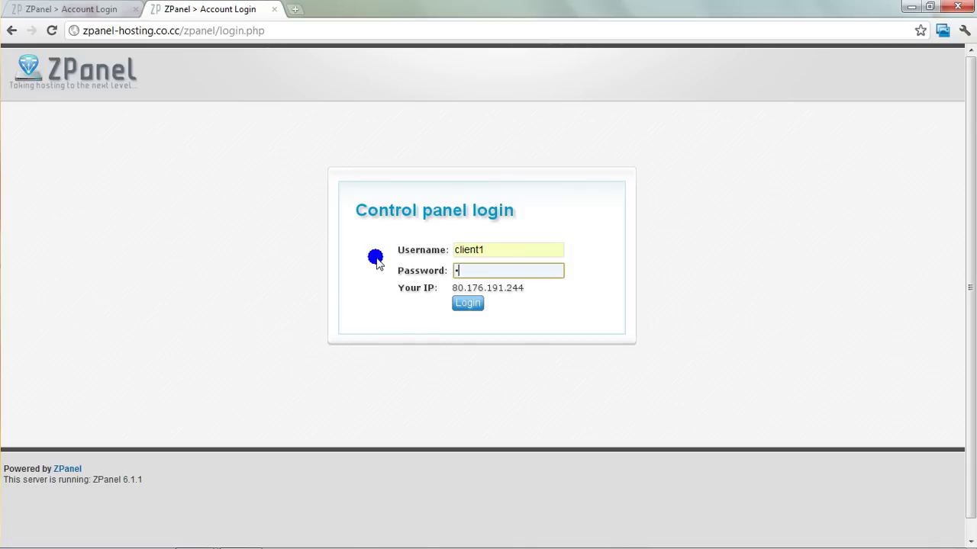
{"action": "left_click", "coordinate": [463, 304]}
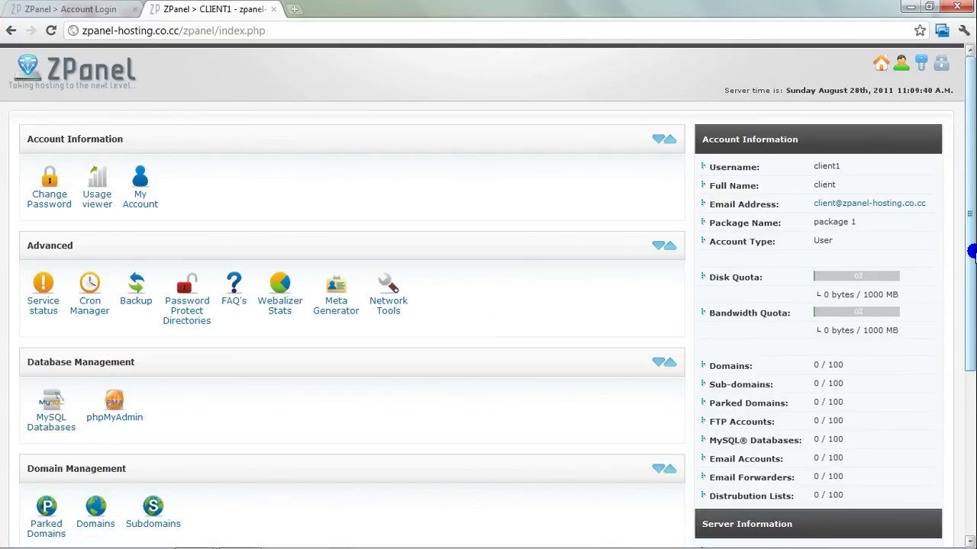
- Scroll through the client1 dashboard, then log out using the lock icon
{"action": "mouse_move", "coordinate": [970, 266]}
{"action": "left_mouse_down"}
{"action": "mouse_move", "coordinate": [951, 423]}
{"action": "mouse_move", "coordinate": [970, 115]}
{"action": "mouse_move", "coordinate": [968, 382]}
{"action": "mouse_move", "coordinate": [953, 116]}
{"action": "left_mouse_up"}
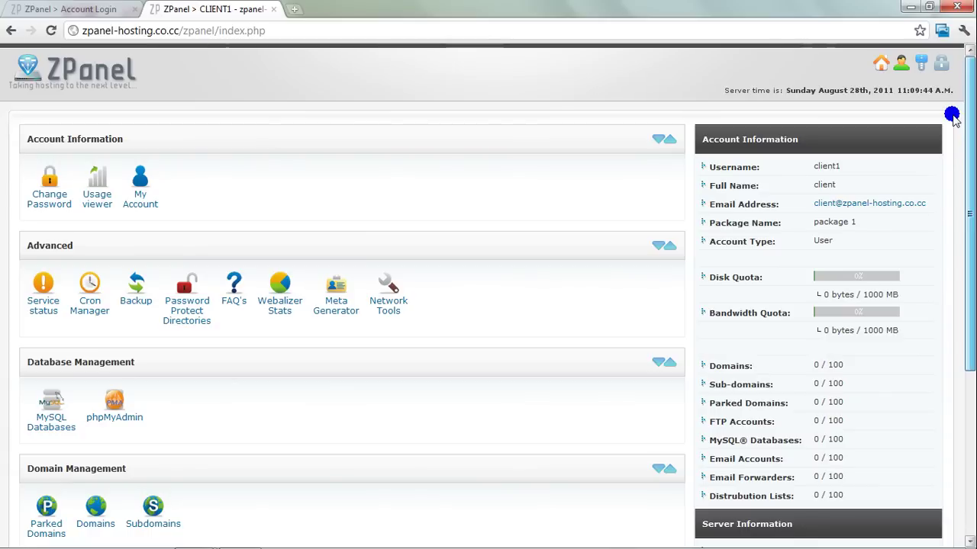
{"action": "left_click", "coordinate": [941, 61]}
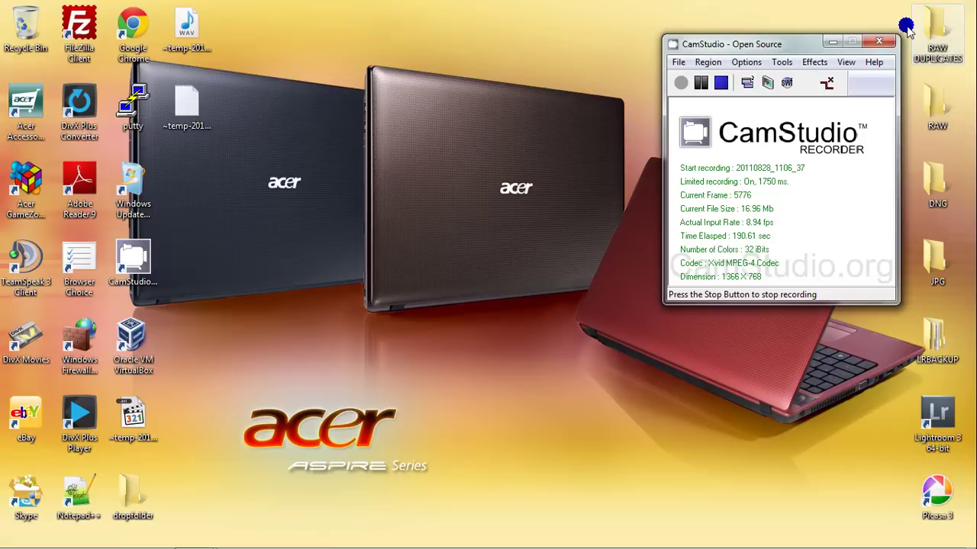